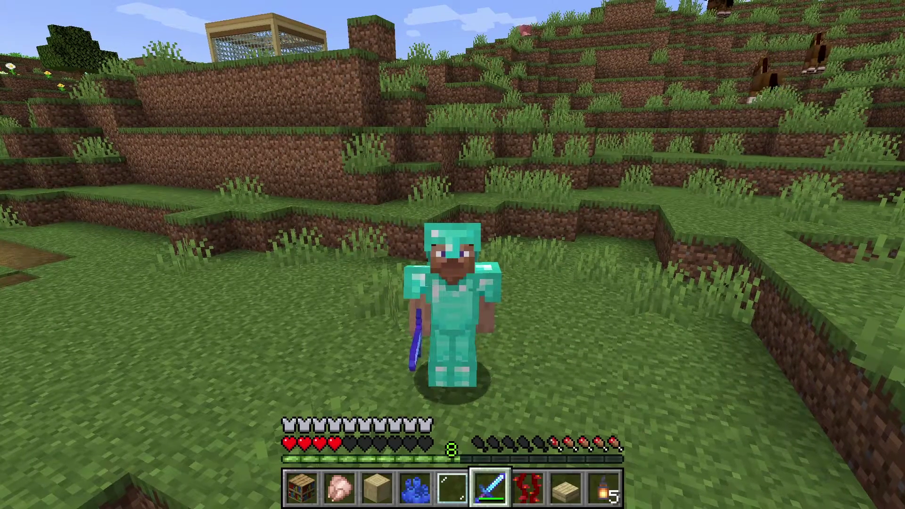
left_click(453, 255)
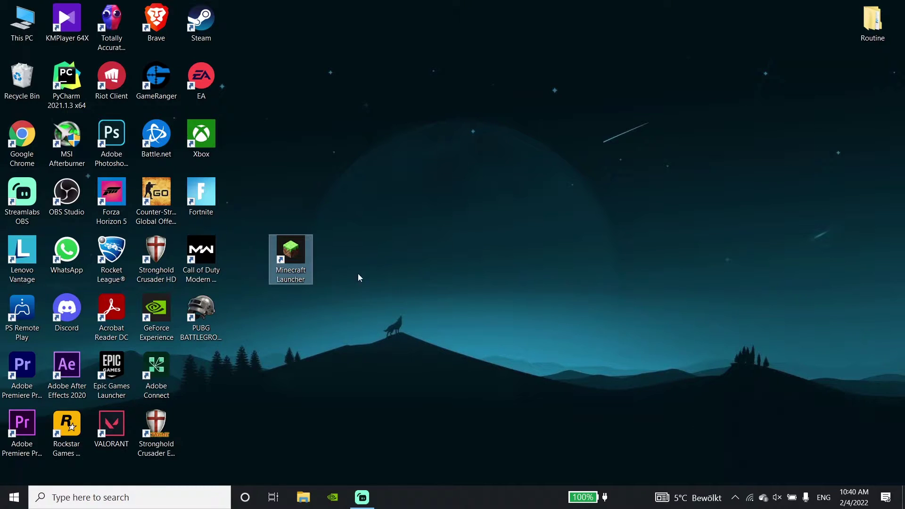
Search for 'cmd' and launch Command Prompt as administrator, bringing it to the front
left_click(199, 504)
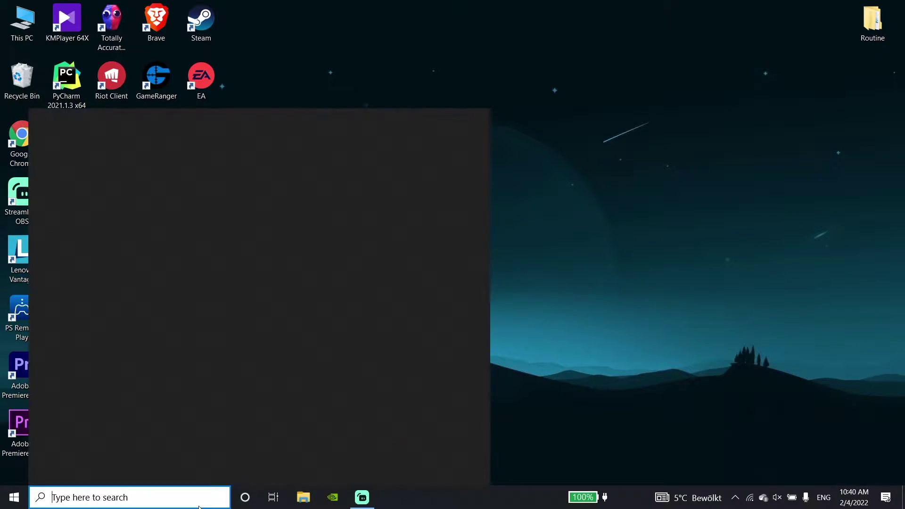
type("cm")
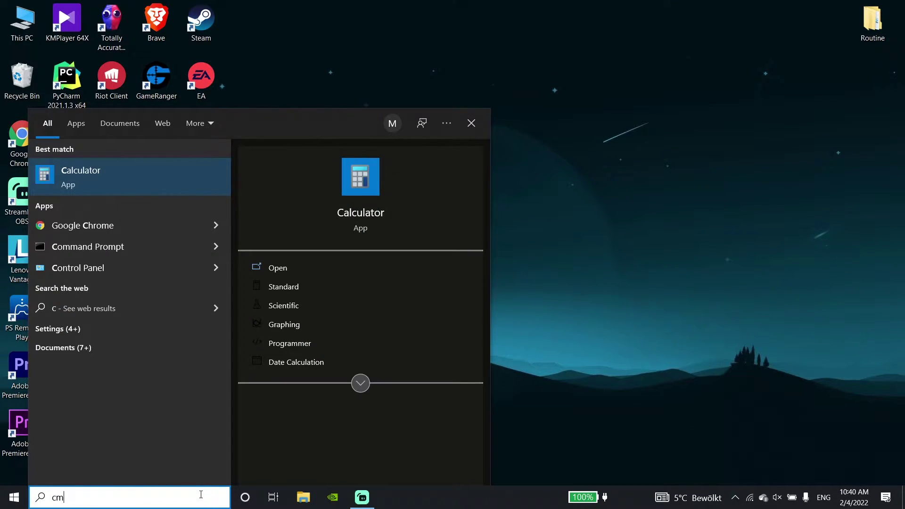
type("d")
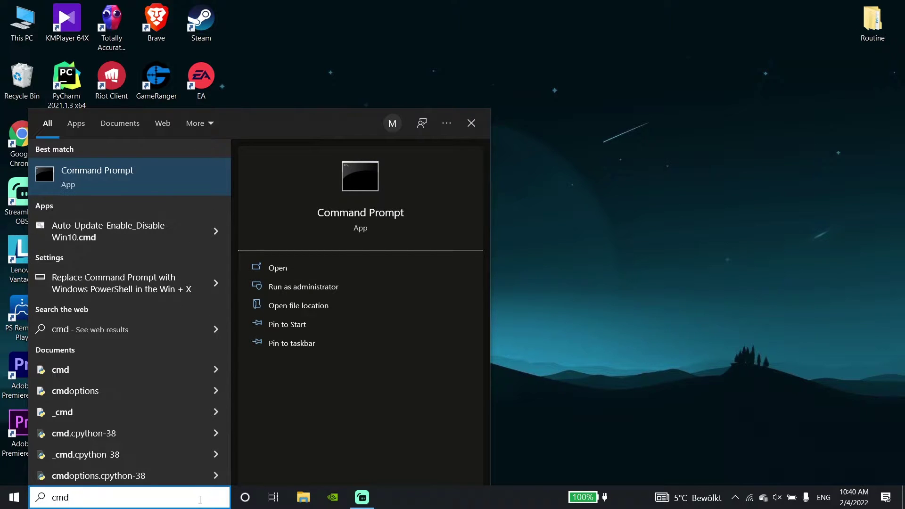
right_click(88, 184)
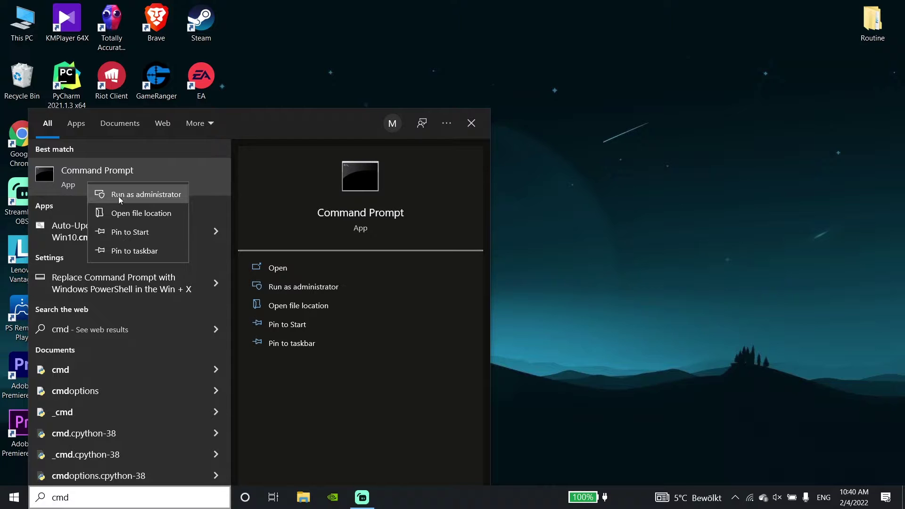
left_click(132, 195)
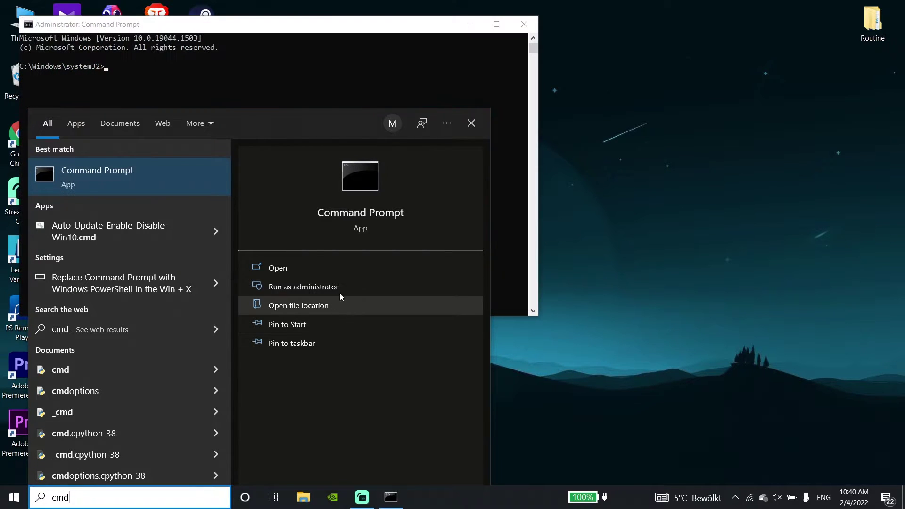
left_click(272, 26)
Move the admin prompt aside and open the 'ip config' notes file via search
left_click_drag(269, 24, 360, 72)
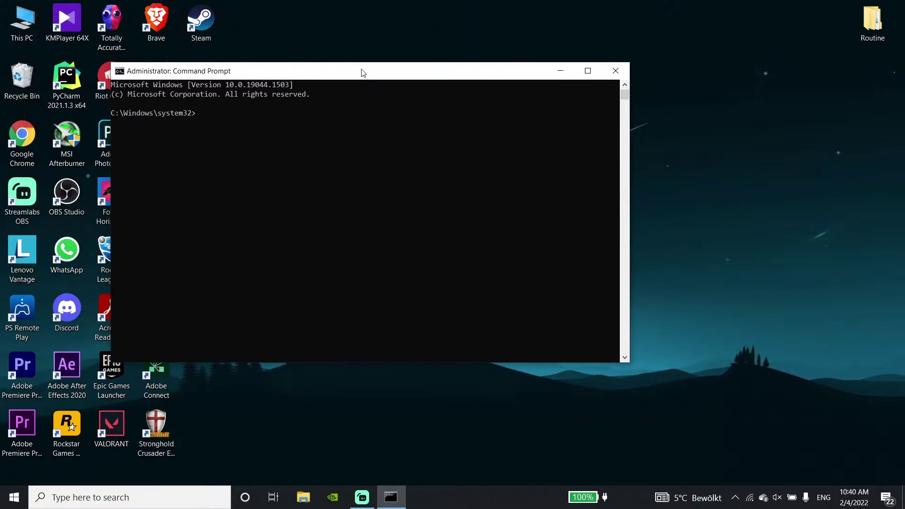
left_click(192, 503)
type("ip")
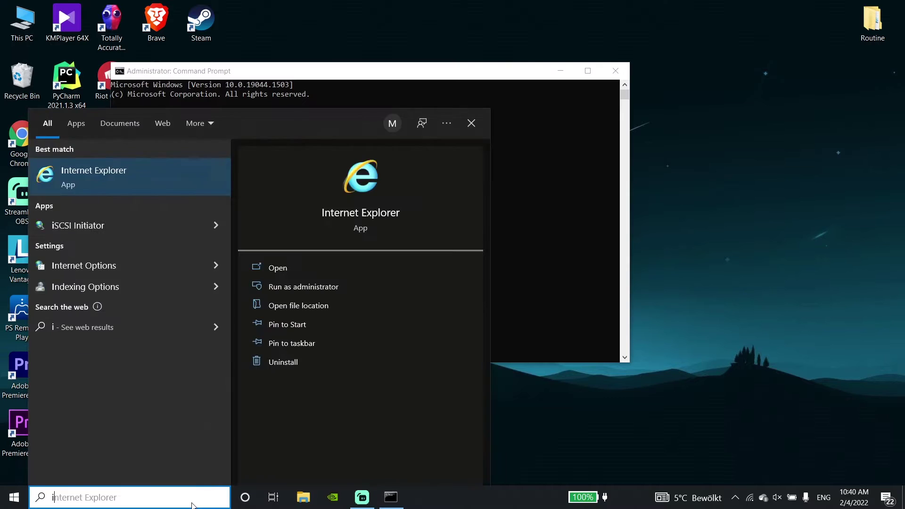
left_click(94, 181)
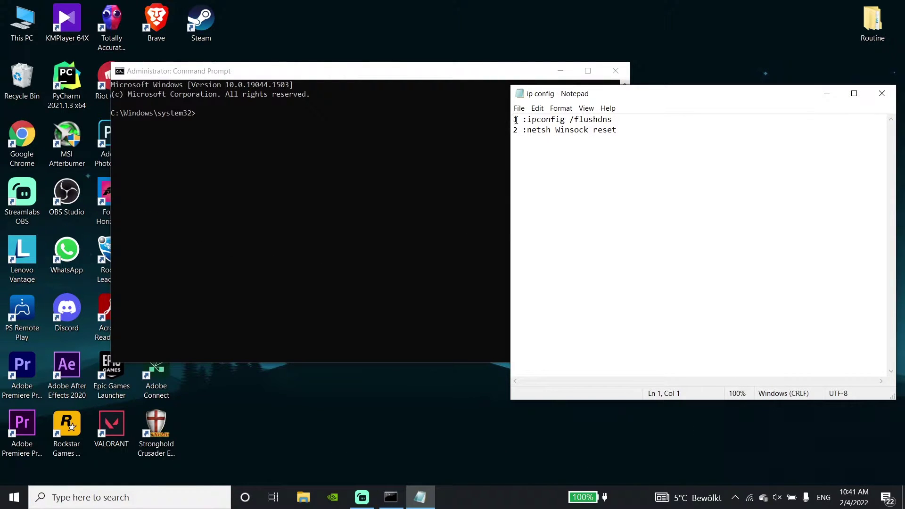
Copy ipconfig /flushdns from the notes and run it in the admin prompt
left_click_drag(526, 121, 614, 120)
right_click(601, 119)
left_click(622, 150)
left_click(615, 160)
left_click(396, 74)
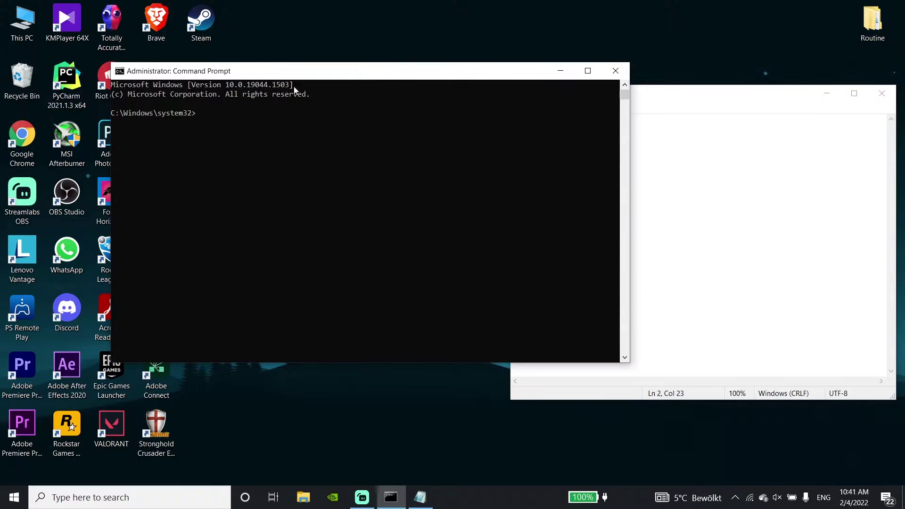
key("ctrl+v")
key("Return")
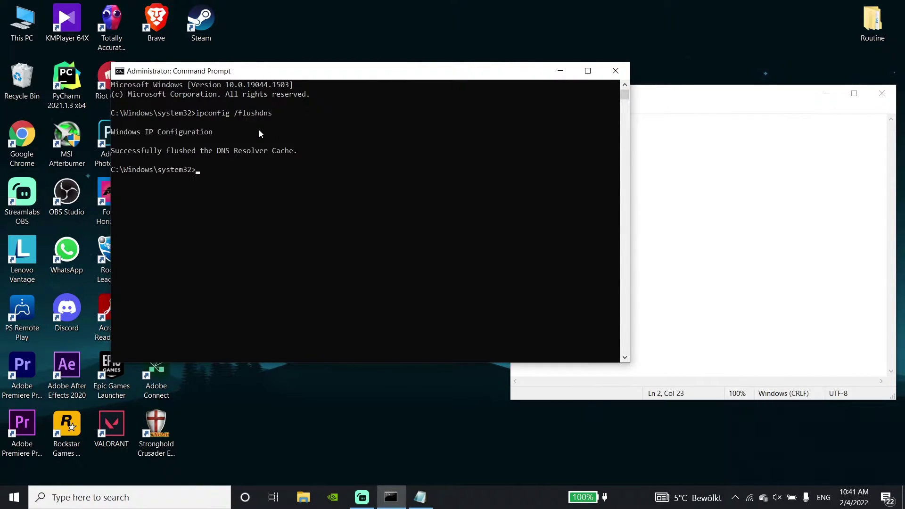
Copy netsh Winsock reset from the notes and run it in the admin prompt
left_click(707, 292)
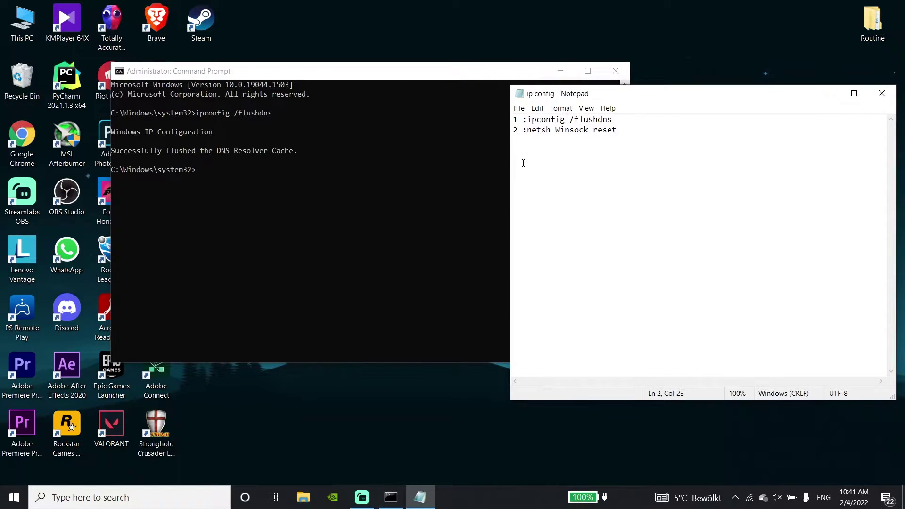
left_click_drag(525, 134, 616, 137)
right_click(605, 130)
left_click(612, 161)
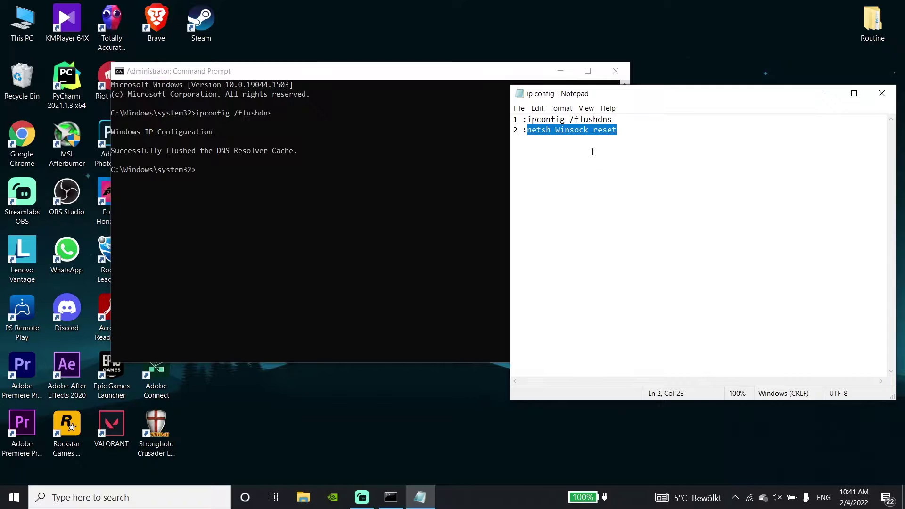
left_click(338, 96)
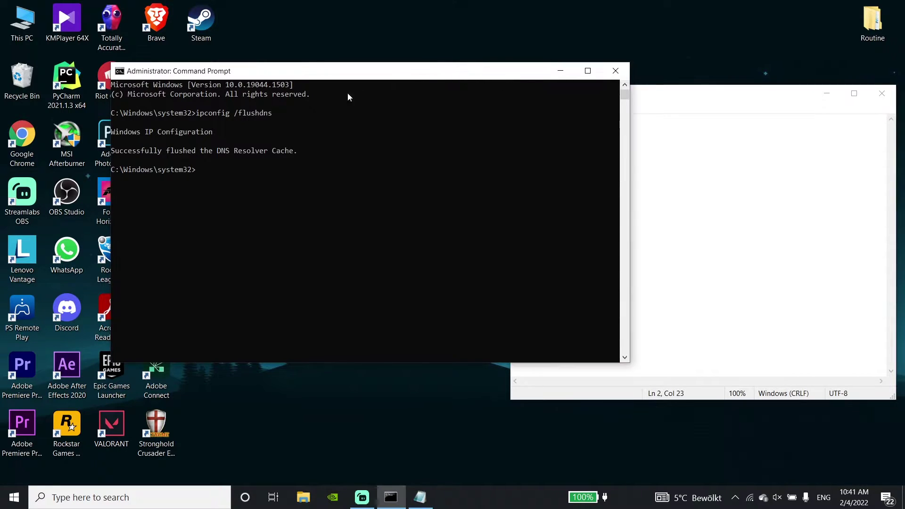
right_click(210, 178)
key("Return")
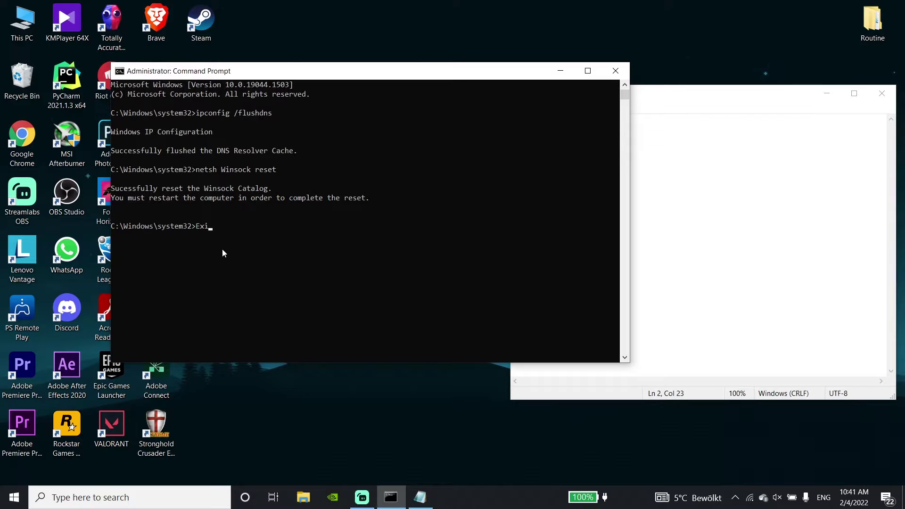
Exit Command Prompt, close the ip config note, and show the Start menu power options
type("Exit")
key("Return")
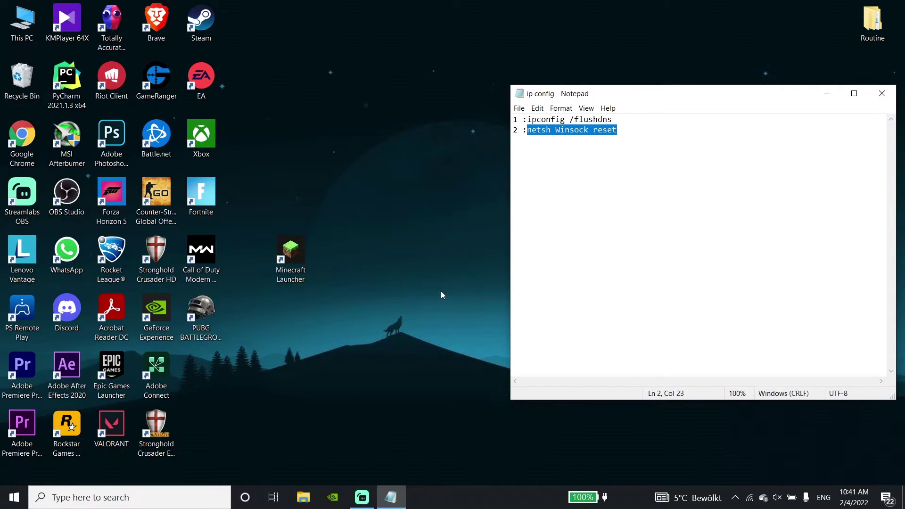
left_click(426, 279)
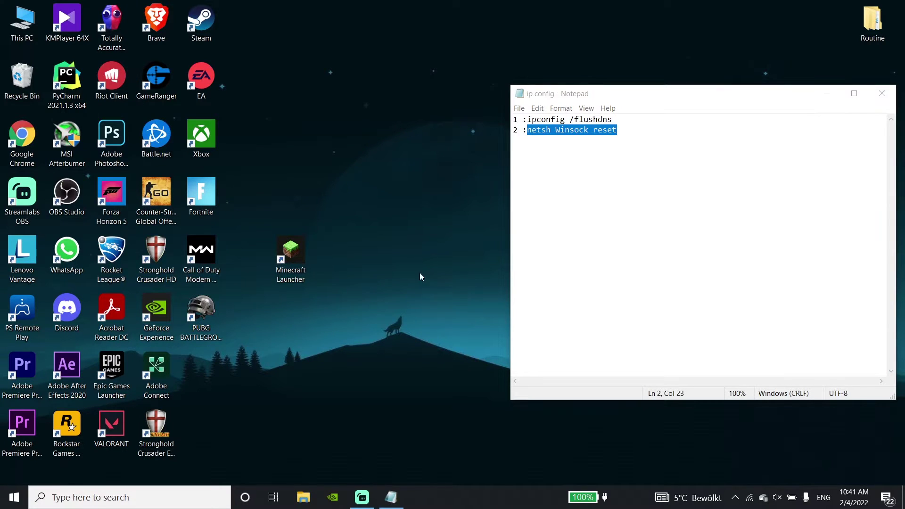
left_click(882, 93)
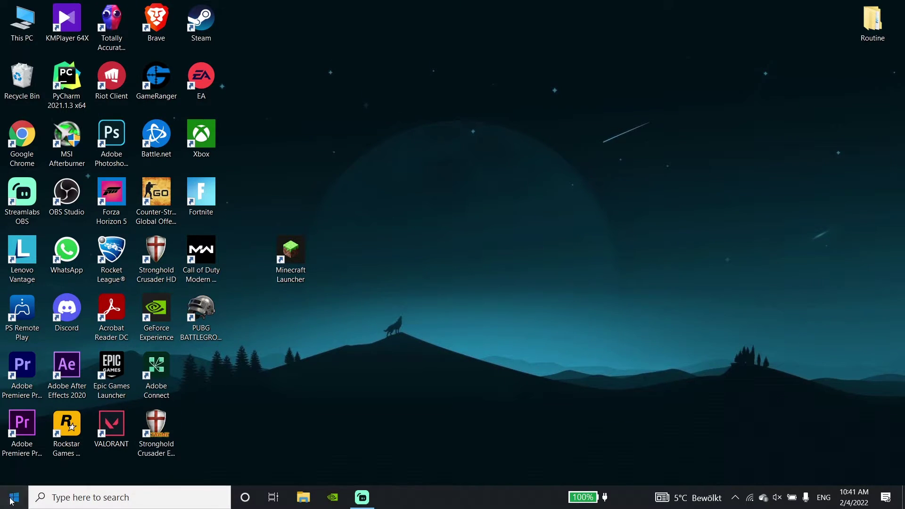
left_click(14, 498)
left_click(19, 471)
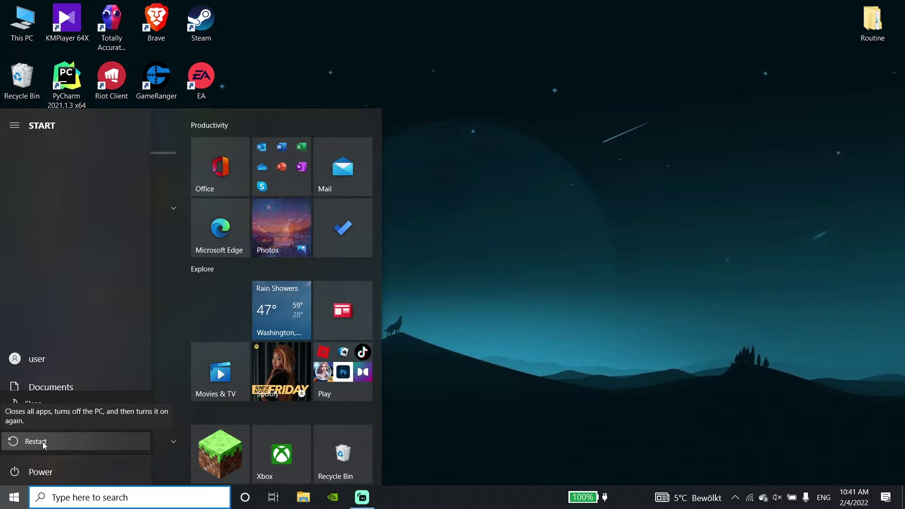
Search 'co' for Control Panel and go to Network and Internet > Network and Sharing Center
left_click(199, 497)
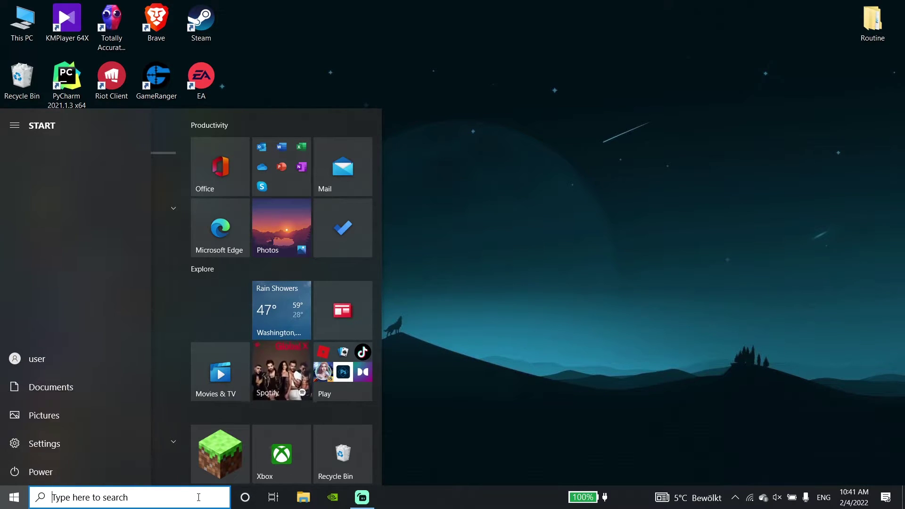
type("c")
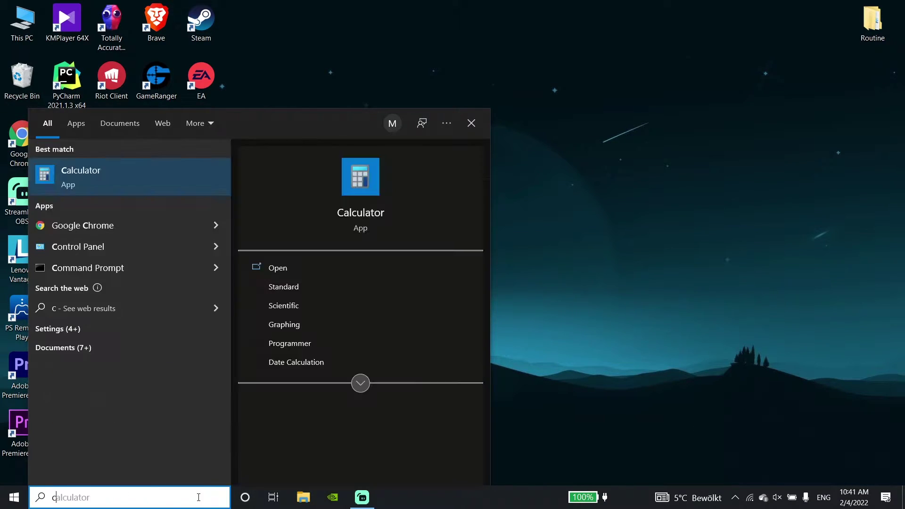
type("o")
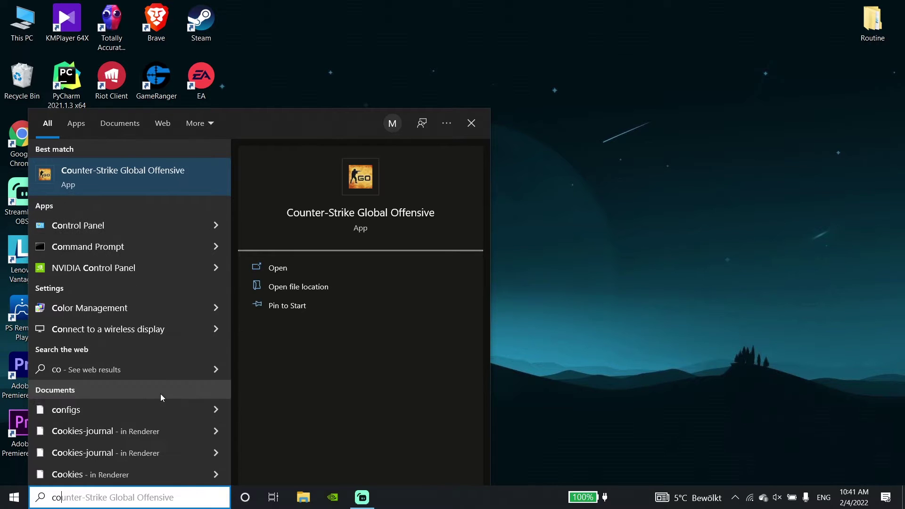
left_click(140, 219)
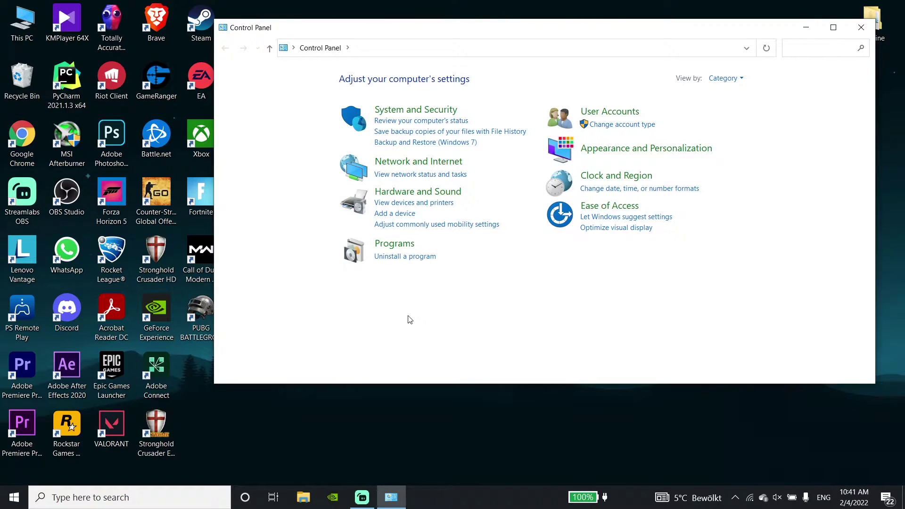
left_click(389, 166)
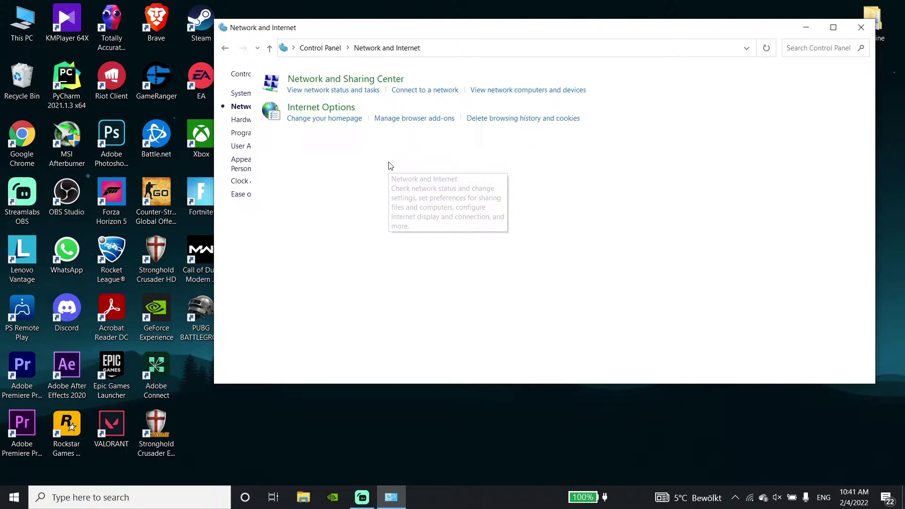
left_click(377, 79)
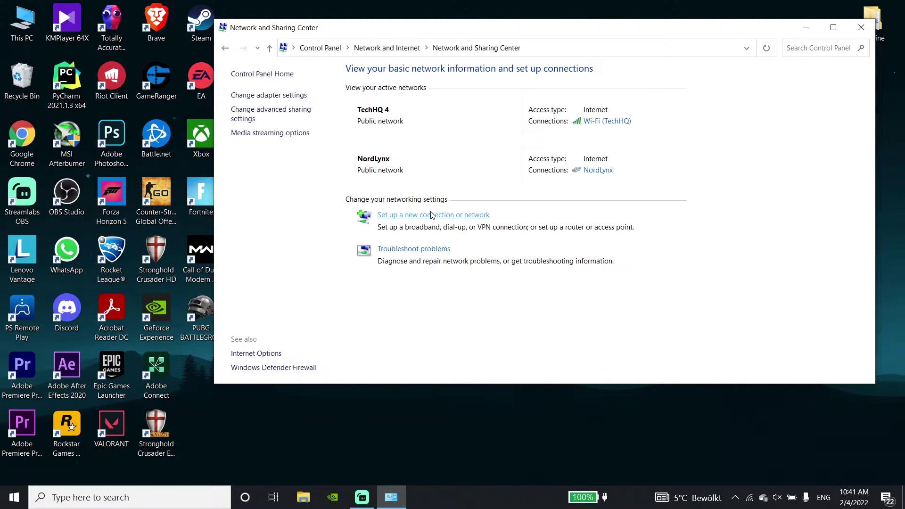
Open the TechHQ Wi-Fi connection's Internet Protocol Version 4 (TCP/IPv4) properties
left_click(599, 122)
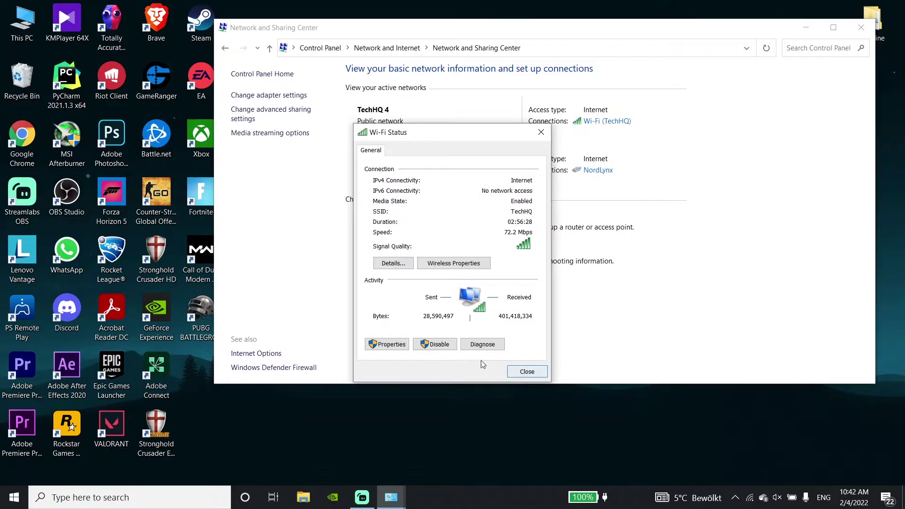
left_click(402, 349)
left_click(415, 278)
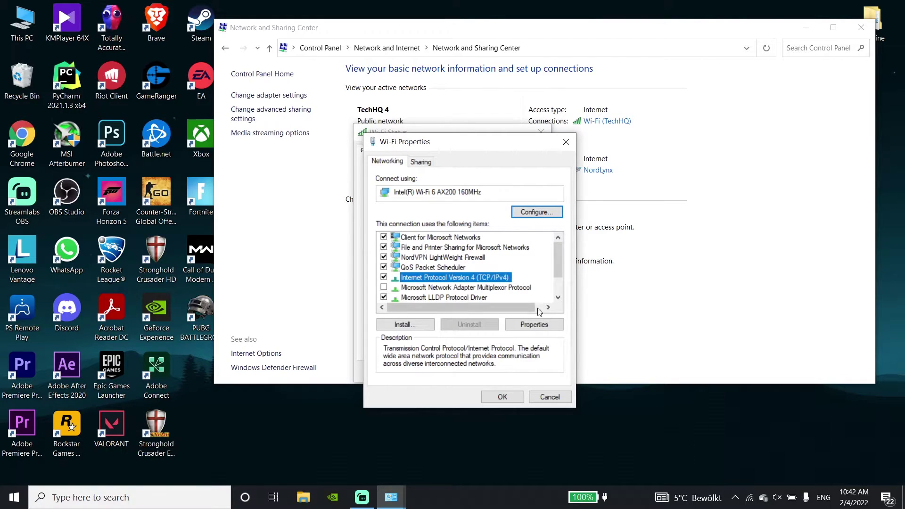
left_click(548, 327)
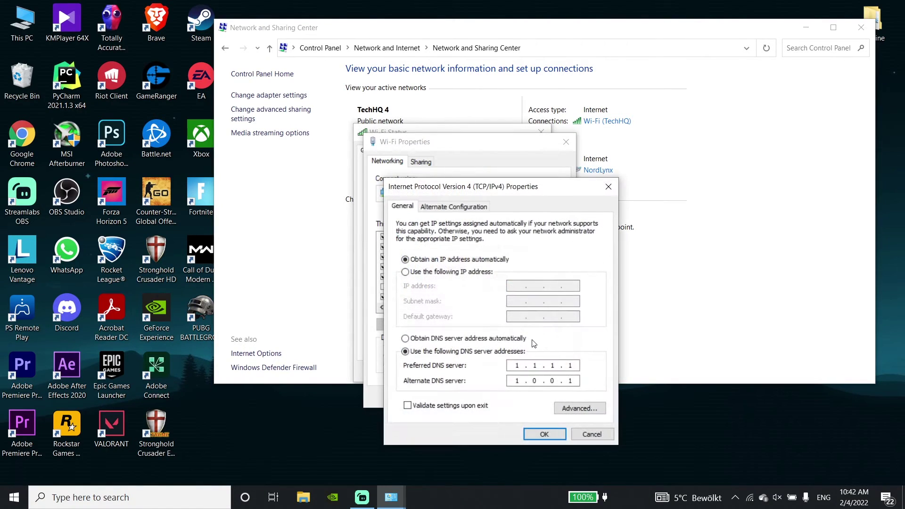
Switch to manual DNS servers and enter 8.8.8.8 and 8.4.4.8
left_click(494, 338)
left_click(473, 355)
type("8.8.8.8")
left_click(519, 381)
type("8.4.4.8")
Replace them with DNS 1.1.1.1 and 1.0.0.1, save, and close the Wi-Fi dialogs
left_click(465, 339)
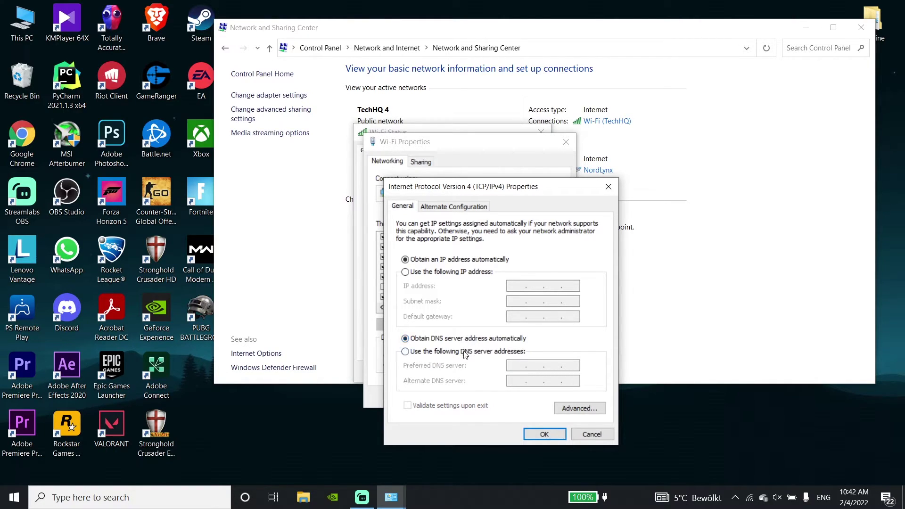
left_click(465, 352)
type("1.")
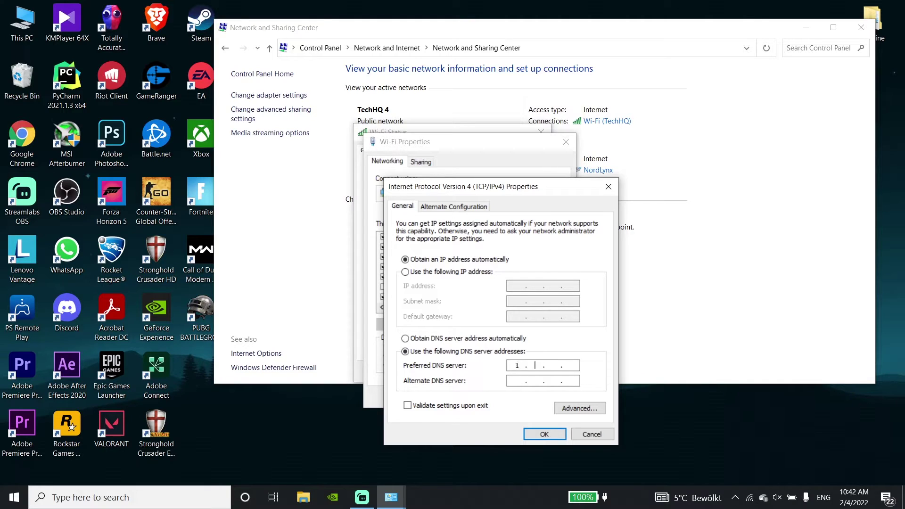
type("1.1.1")
left_click(510, 380)
type("1 . 0 . 0 . 1")
left_click(536, 436)
left_click(502, 398)
left_click(524, 426)
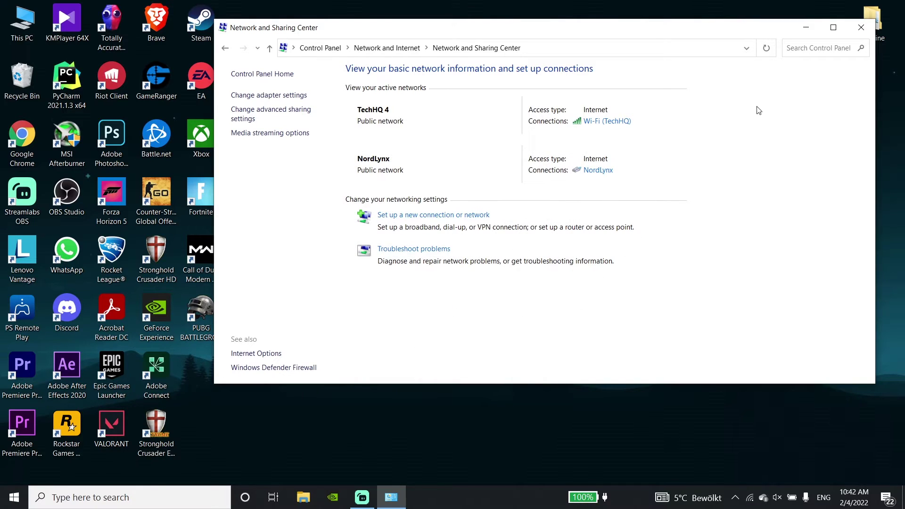
Close Network and Sharing Center, confirm TechHQ Wi-Fi, and move Minecraft Launcher beside Adobe Connect
left_click(862, 28)
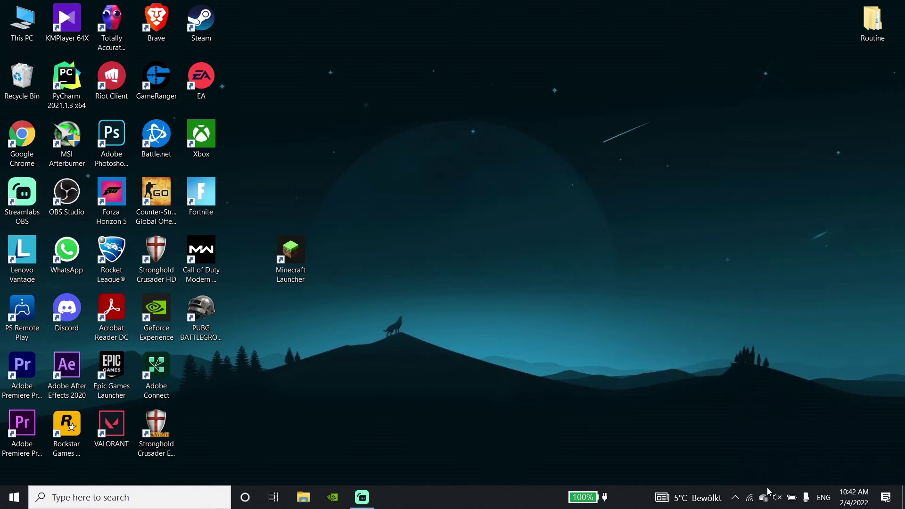
left_click(751, 497)
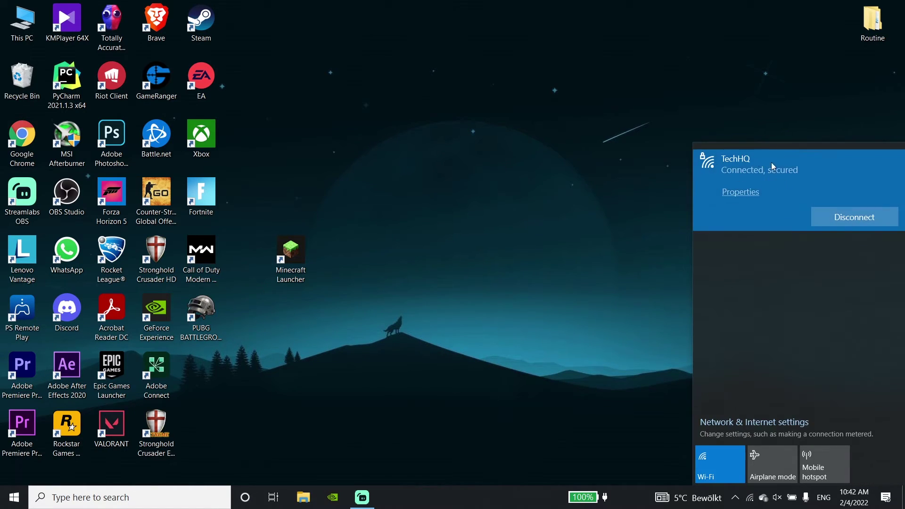
left_click(531, 268)
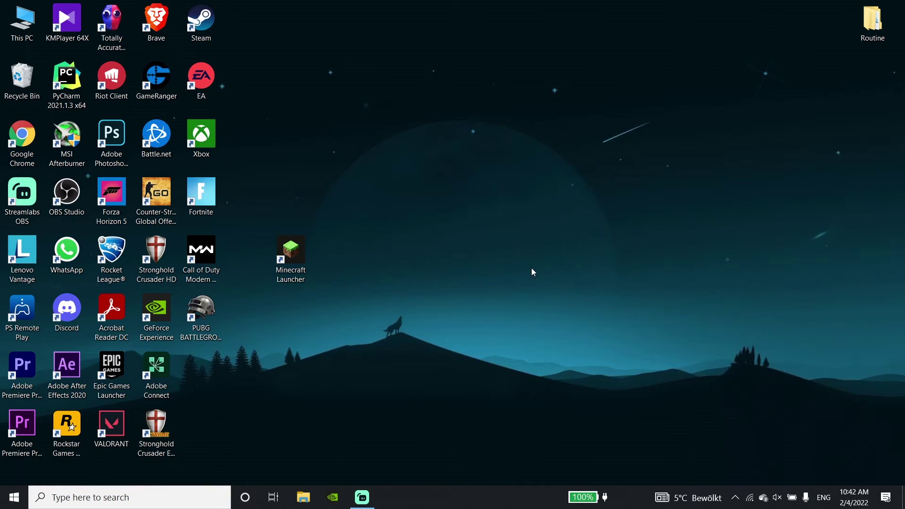
left_click_drag(451, 168, 253, 332)
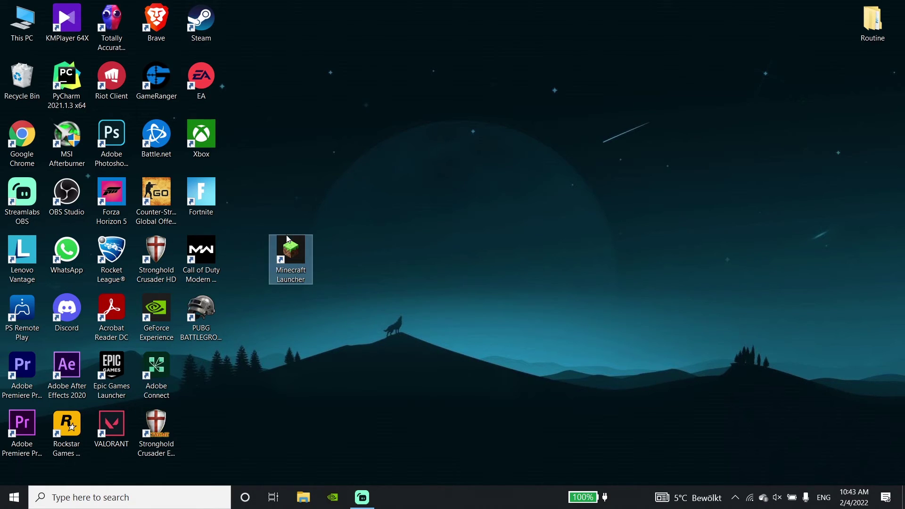
left_click_drag(212, 380, 211, 385)
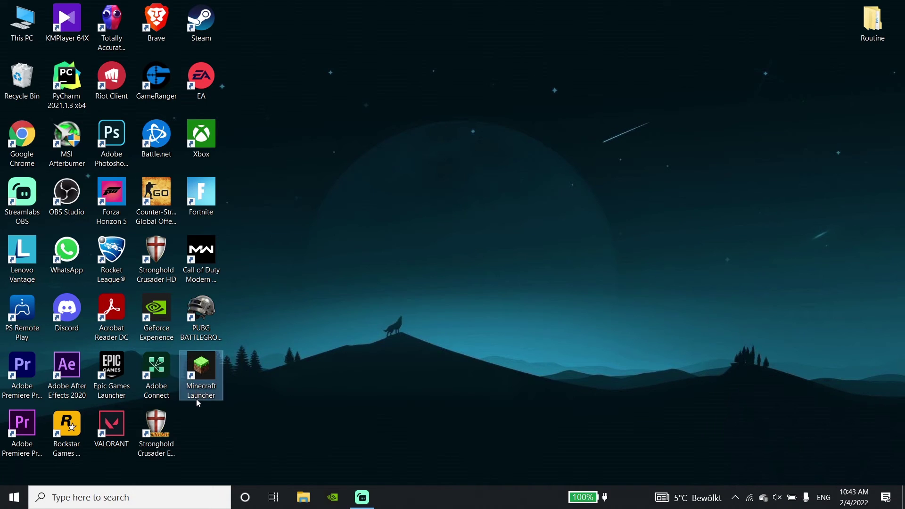